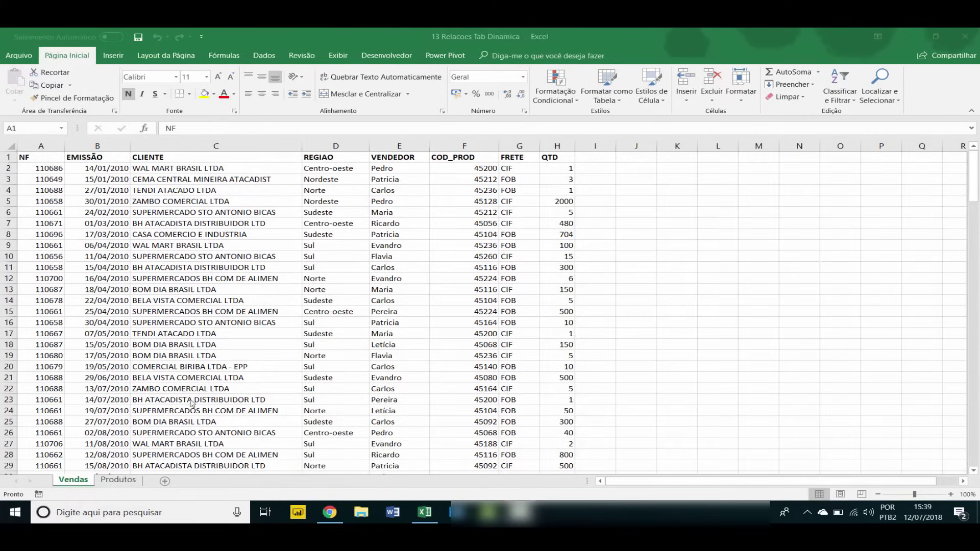
- Compare the Produtos and Vendas sheets, annotating the QTD column and empty column I
left_click(119, 480)
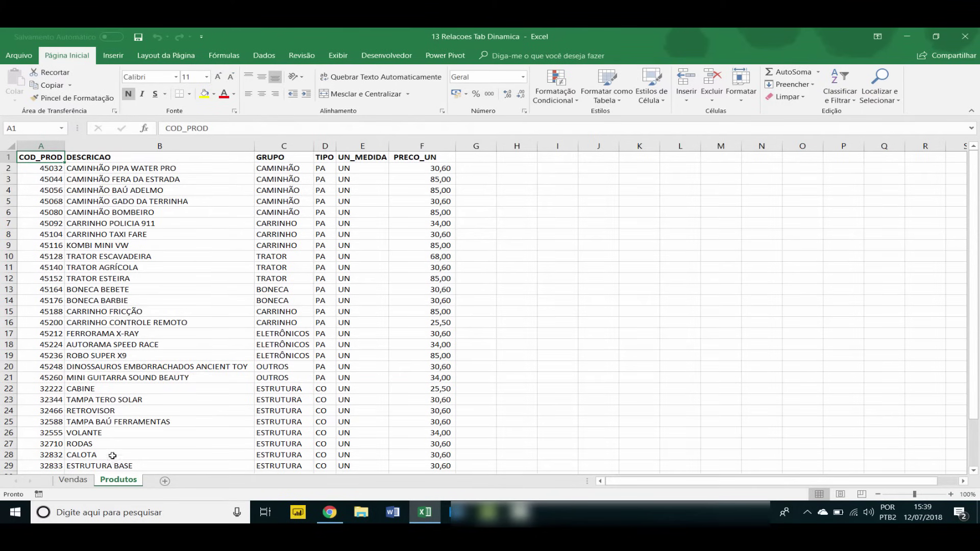
left_click(79, 486)
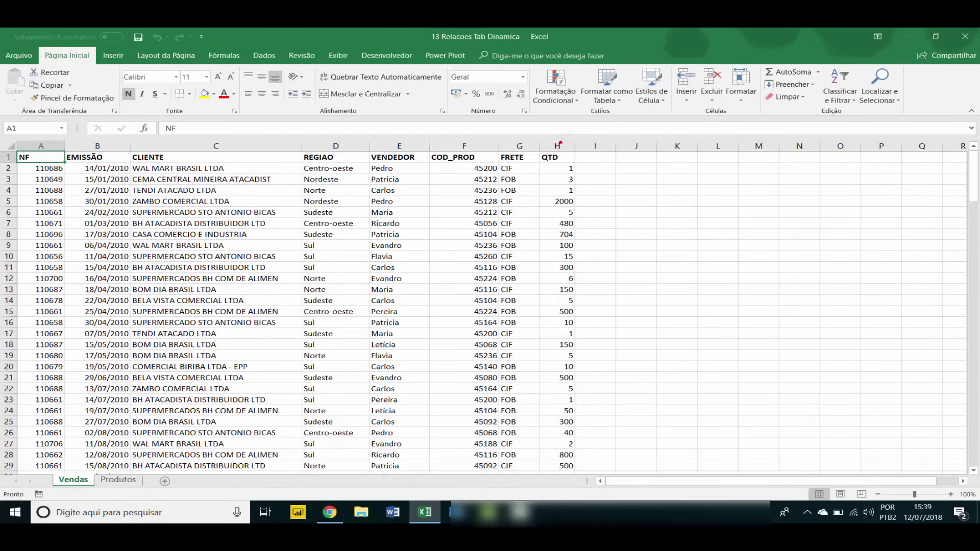
left_click_drag(559, 154, 577, 94)
mouse_move(573, 146)
left_mouse_down()
mouse_move(617, 219)
mouse_move(616, 445)
left_mouse_up()
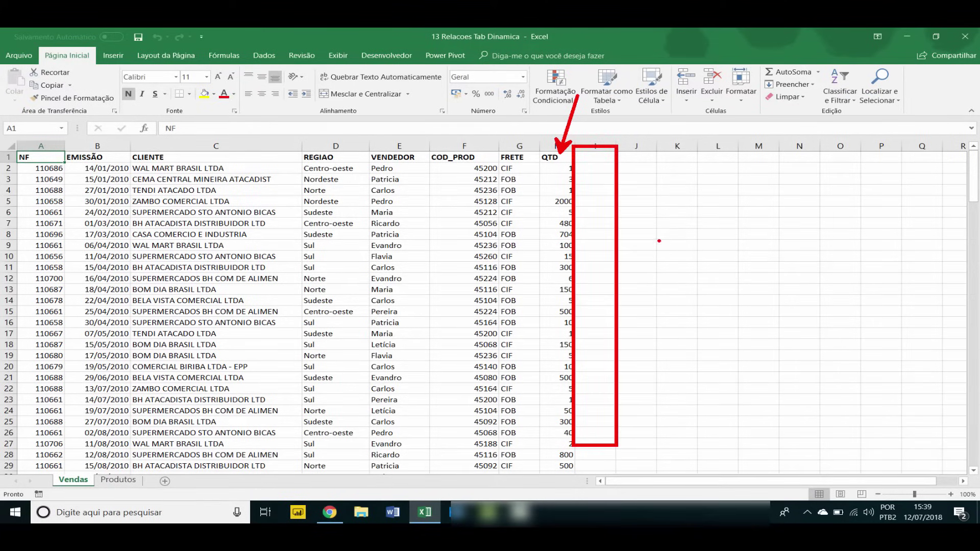
key("Escape")
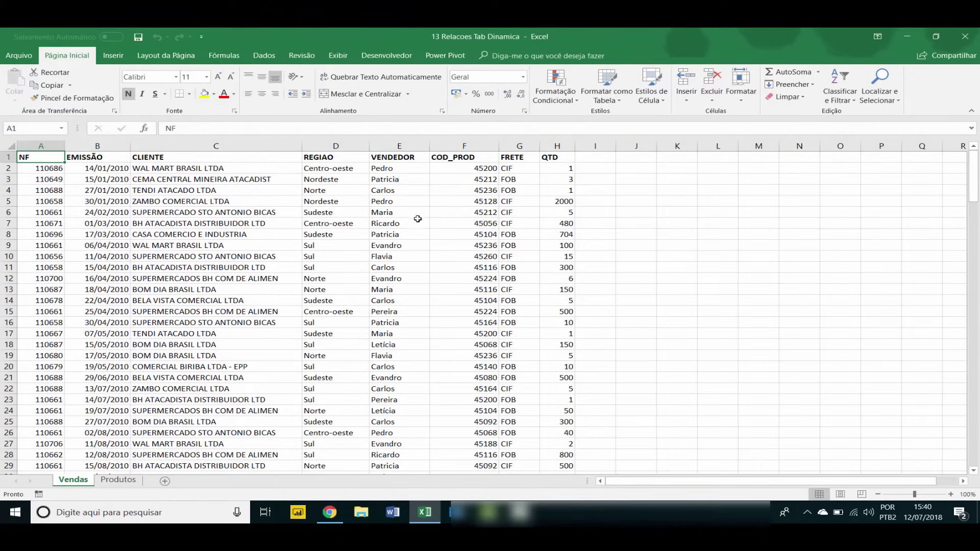
- Switch to Produtos and back to Vendas, then select cell B4 in the sales data
left_click(118, 479)
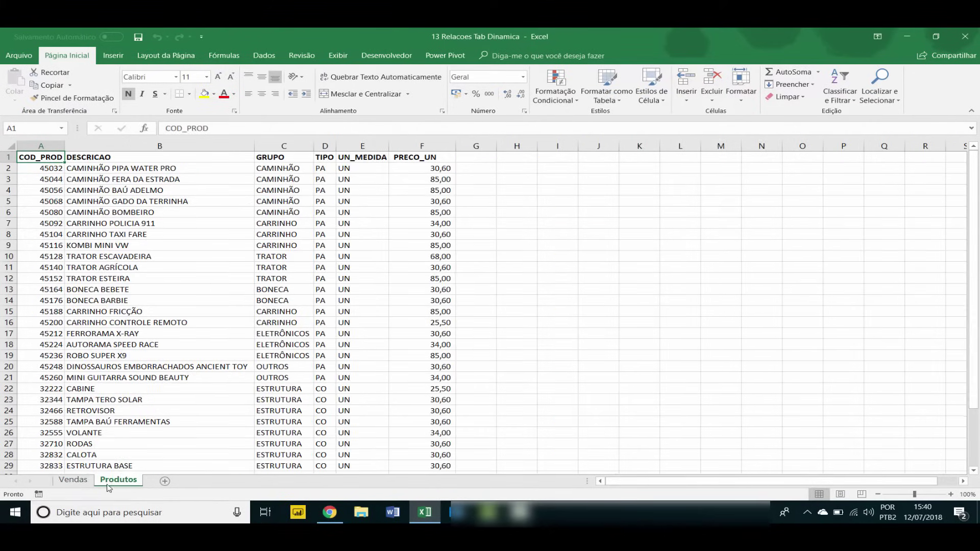
left_click(85, 481)
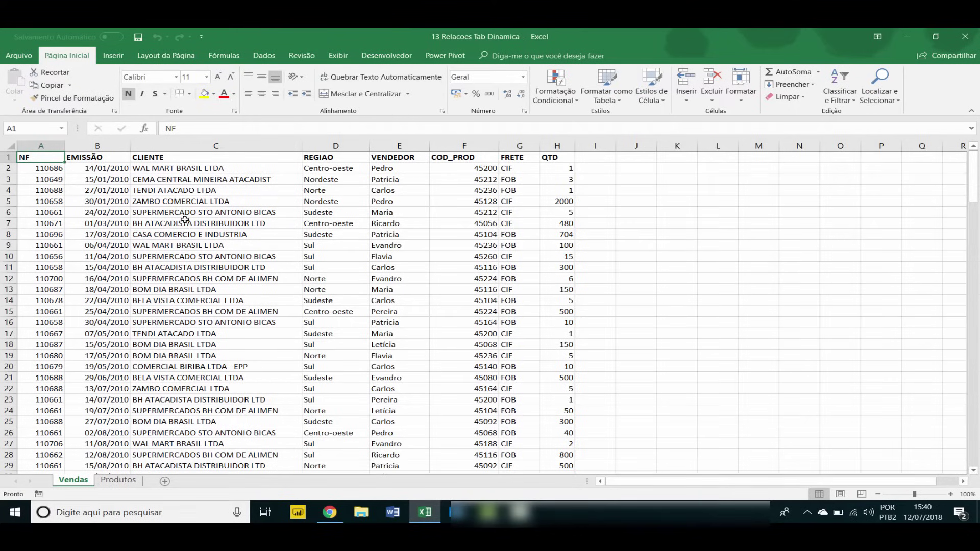
left_click(172, 177)
left_click(109, 190)
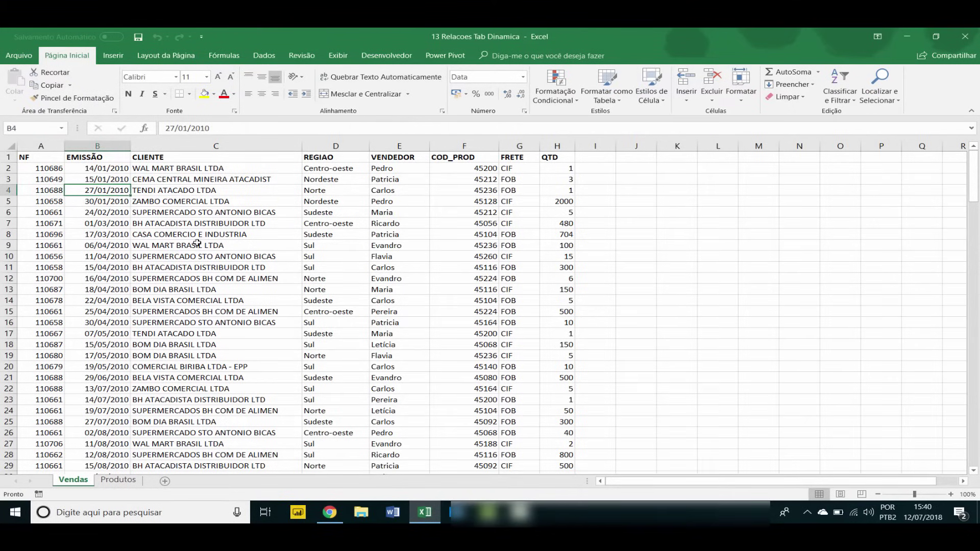
- Review the Obter Dados options on the Dados tab, then select cell A1 of the sales data
left_click(264, 55)
left_click(17, 86)
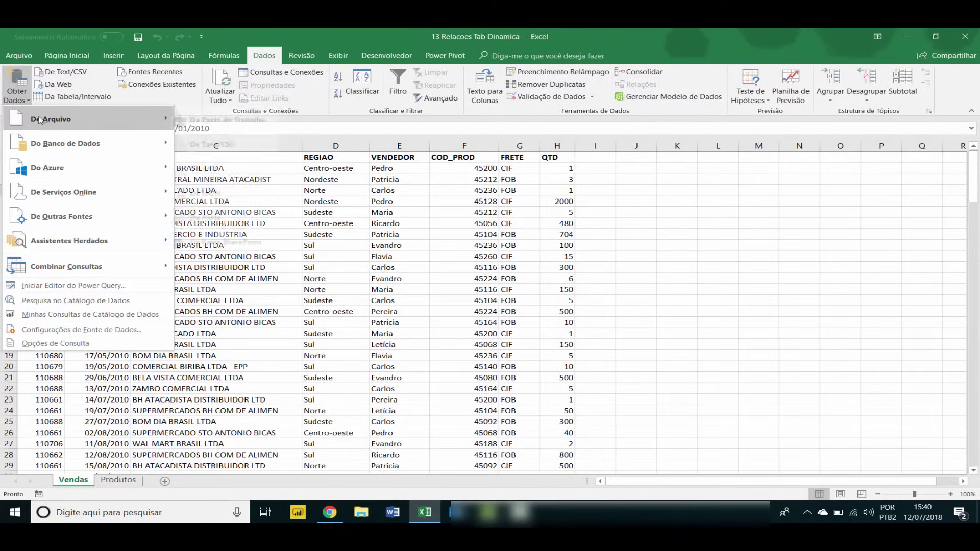
mouse_move(65, 143)
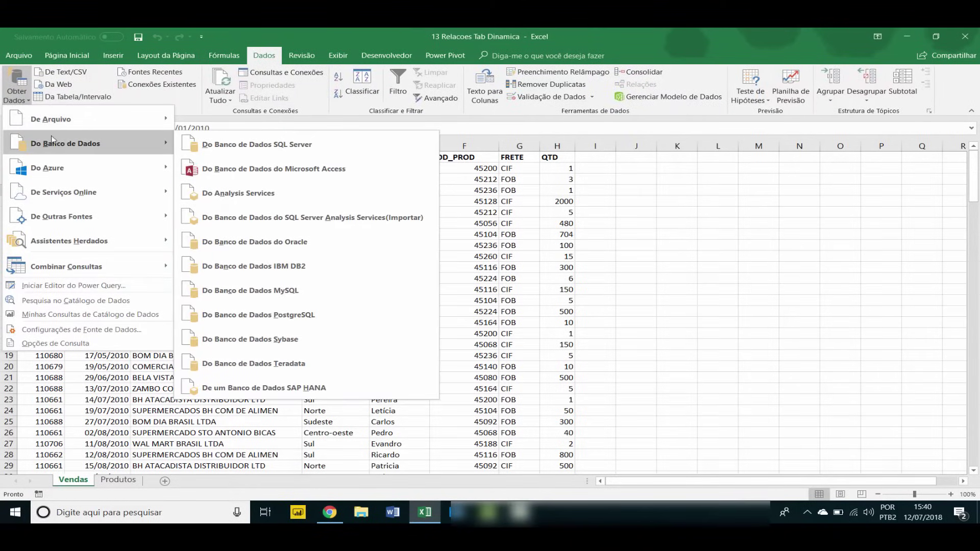
left_click(490, 174)
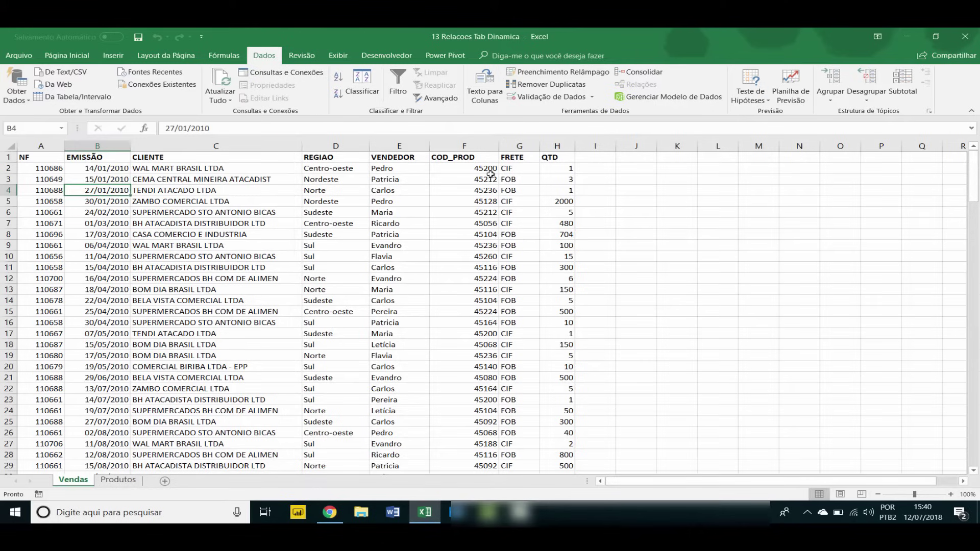
left_click(375, 179)
left_click(49, 159)
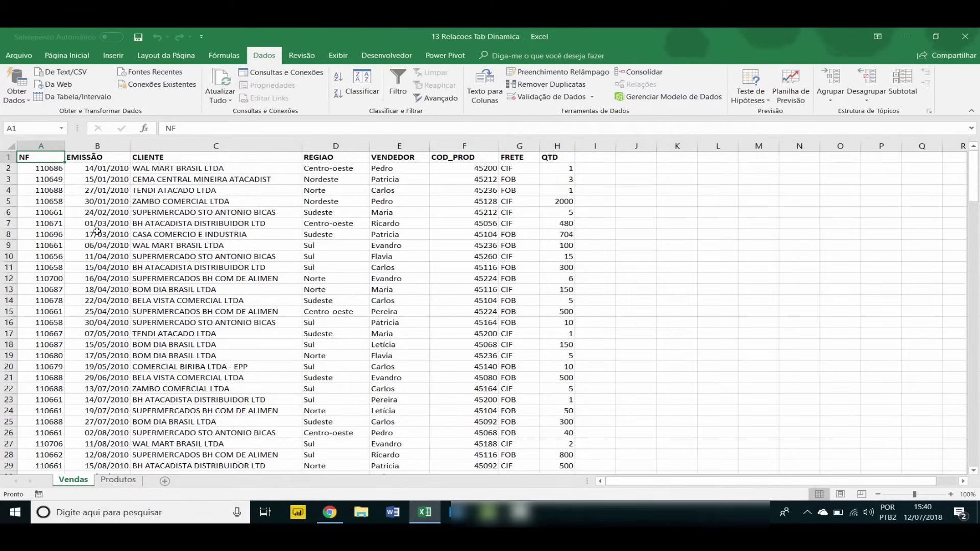
left_click(114, 56)
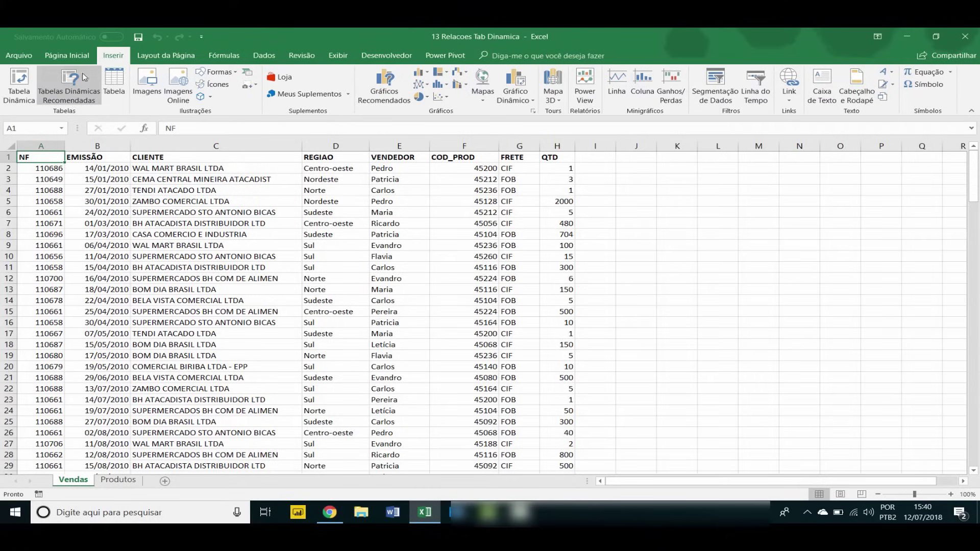
- Convert the Vendas range $A$1:$H$176 into a table with headers
left_click(114, 86)
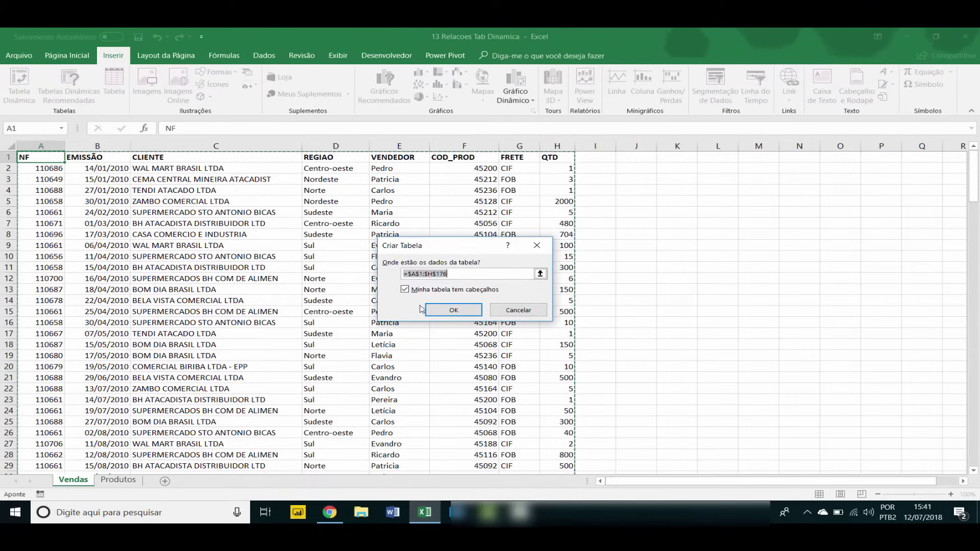
left_click(452, 311)
left_click(277, 224)
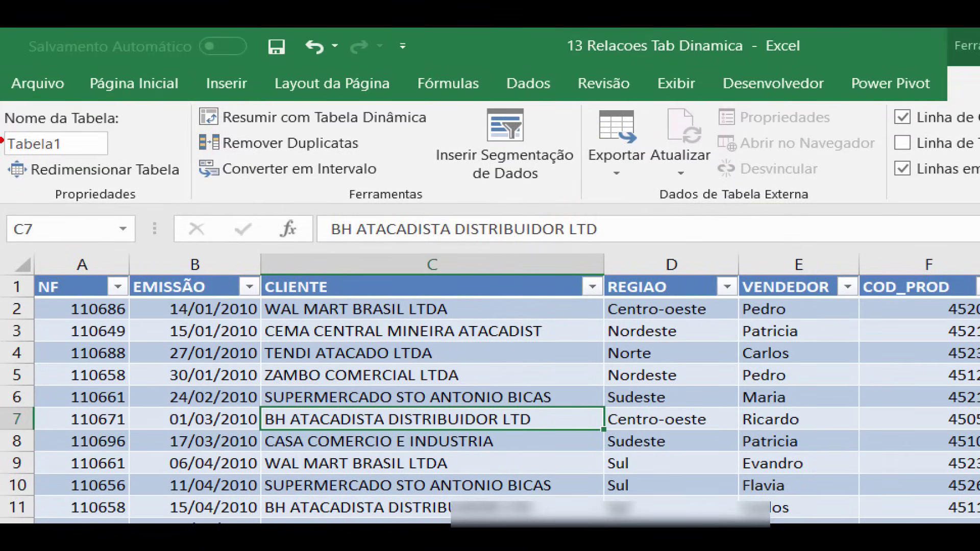
- Rename the sales table from Tabela1 to TB_VENDAS
mouse_move(2, 140)
left_mouse_down()
mouse_move(49, 186)
mouse_move(168, 87)
mouse_move(4, 104)
left_mouse_up()
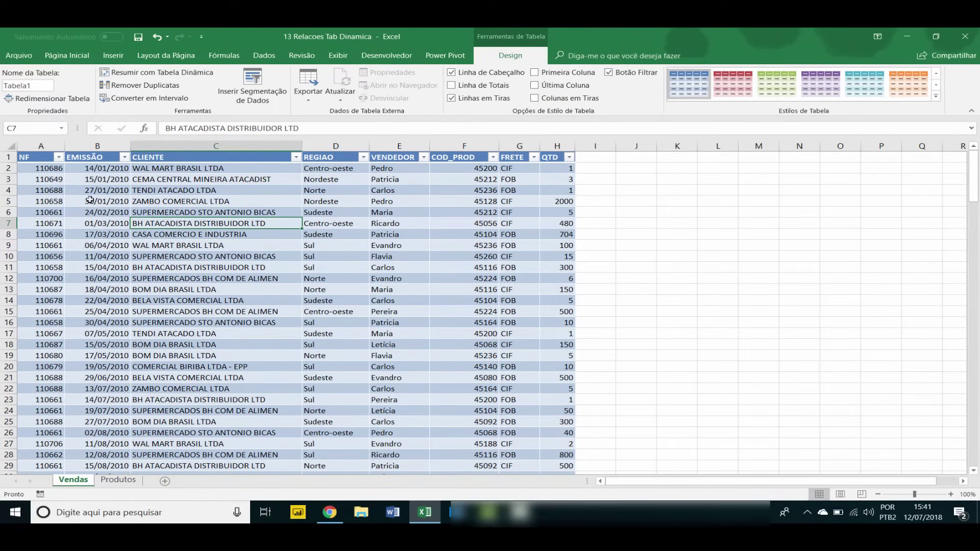
left_click(35, 86)
type("TB_VENDAS")
left_click(113, 187)
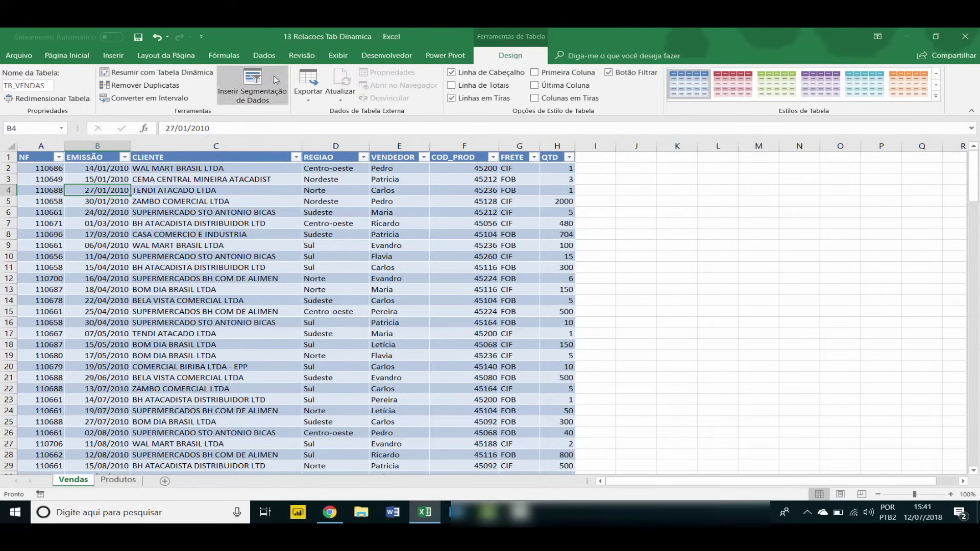
left_click(263, 56)
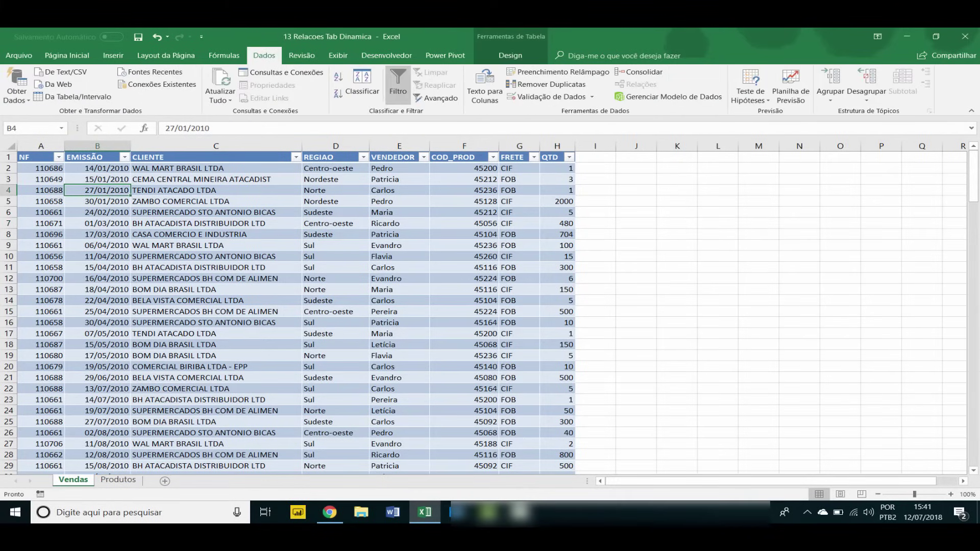
- Point out that Relações is unavailable, then switch to the Produtos sheet
left_click_drag(663, 86, 831, 102)
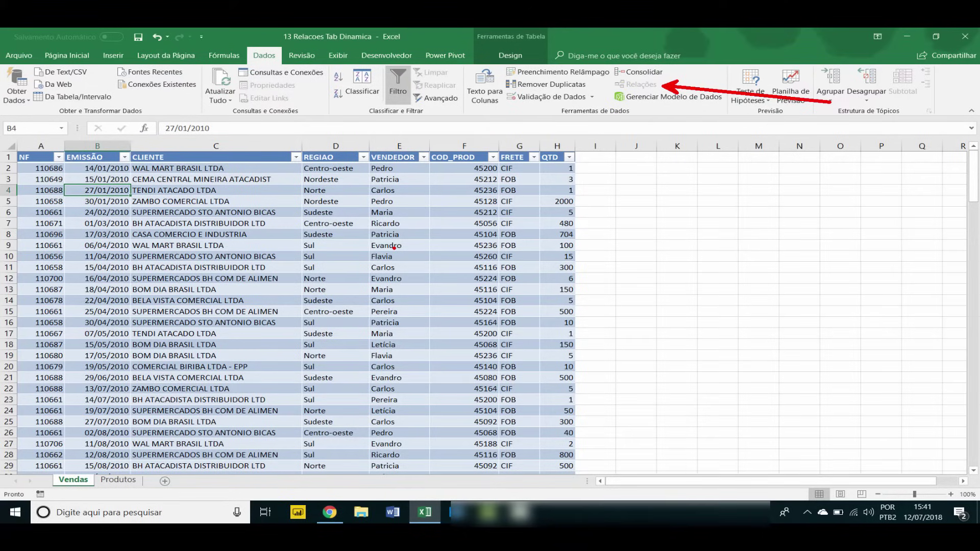
key("Escape")
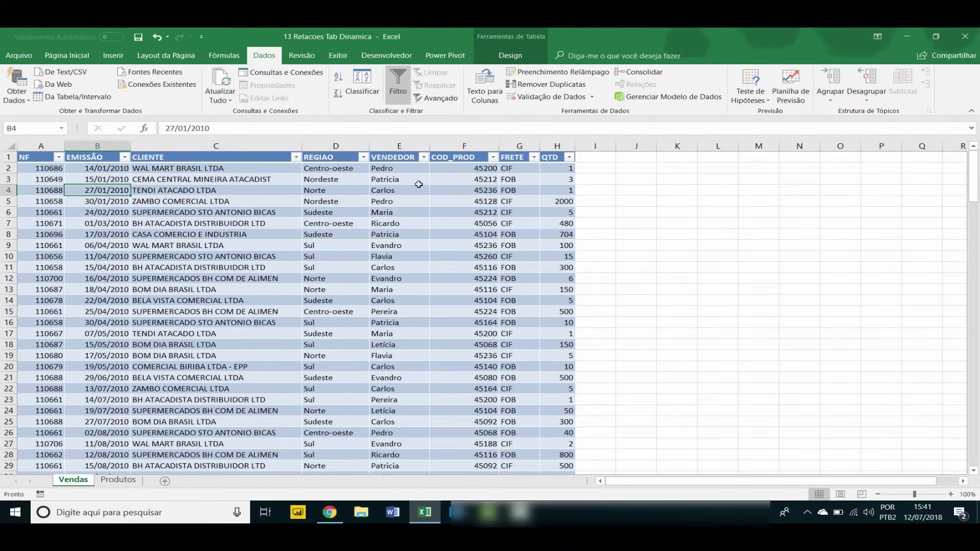
left_click(118, 480)
left_click(149, 222)
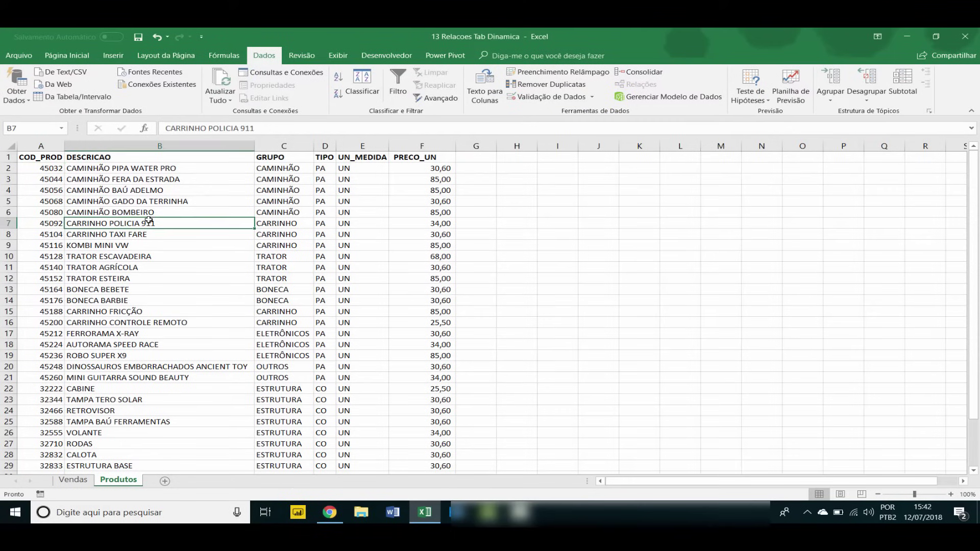
- Convert the Produtos range $A$1:$F$34 into a table with headers
left_click(113, 55)
left_click(114, 87)
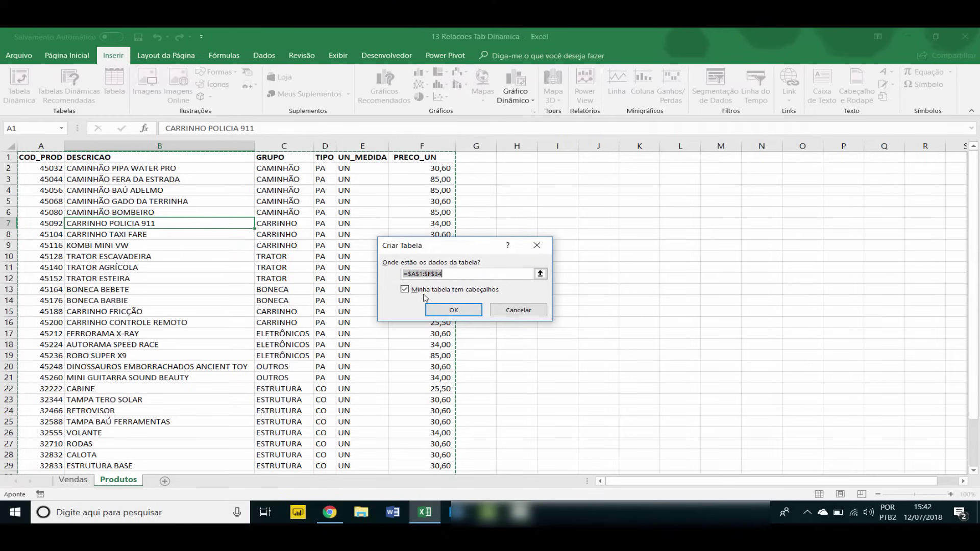
left_click(453, 310)
left_click(232, 257)
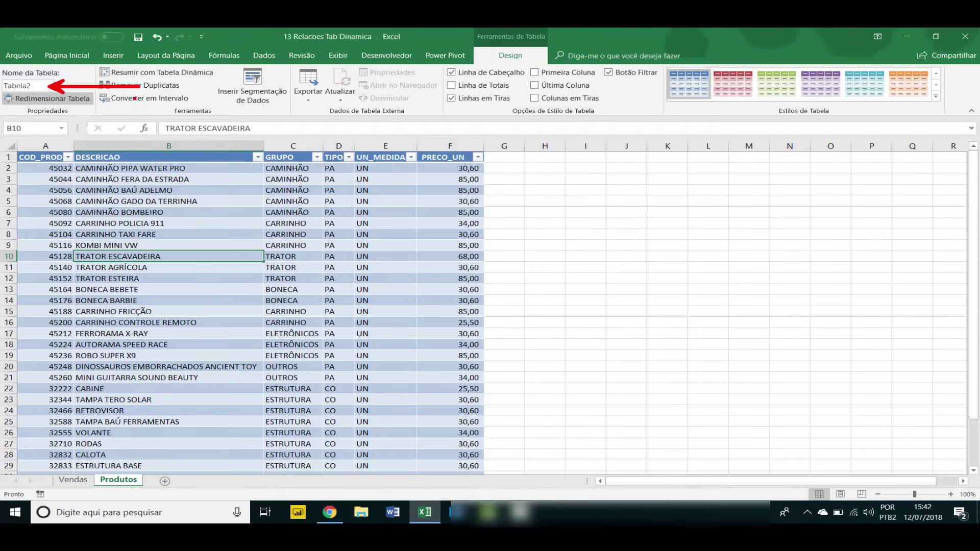
- Rename the product table from Tabela2 to TB_PRODUTOS
left_click(35, 87)
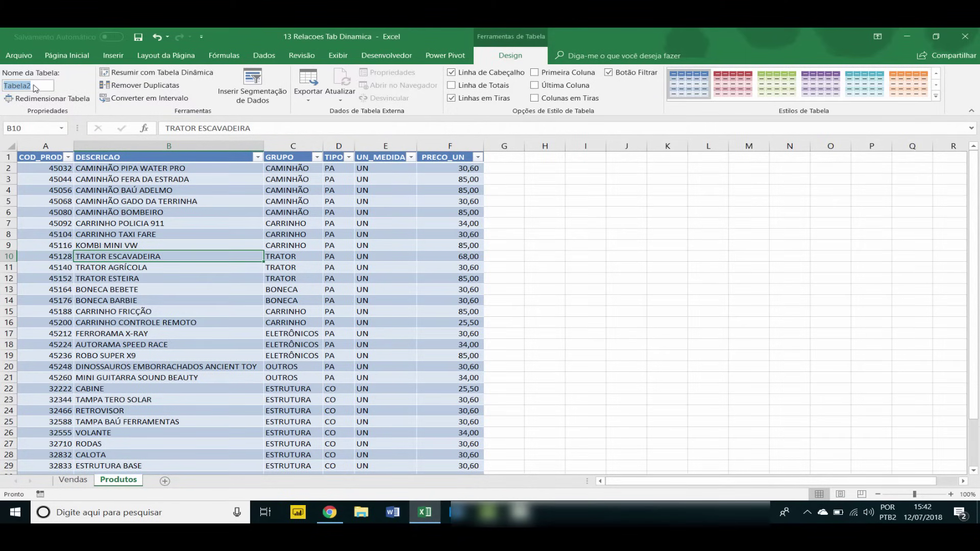
type("TB_PRODUTO")
type("S")
key("Return")
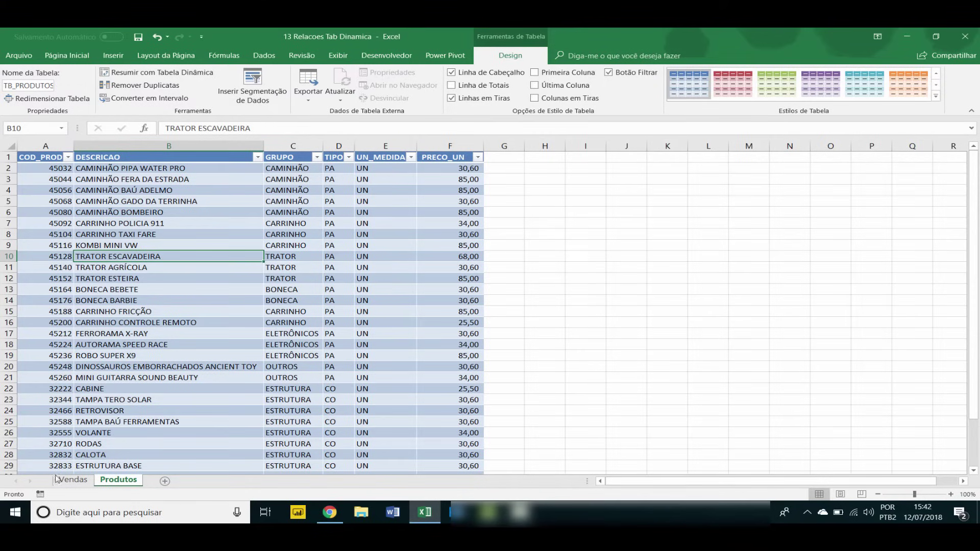
left_click(253, 53)
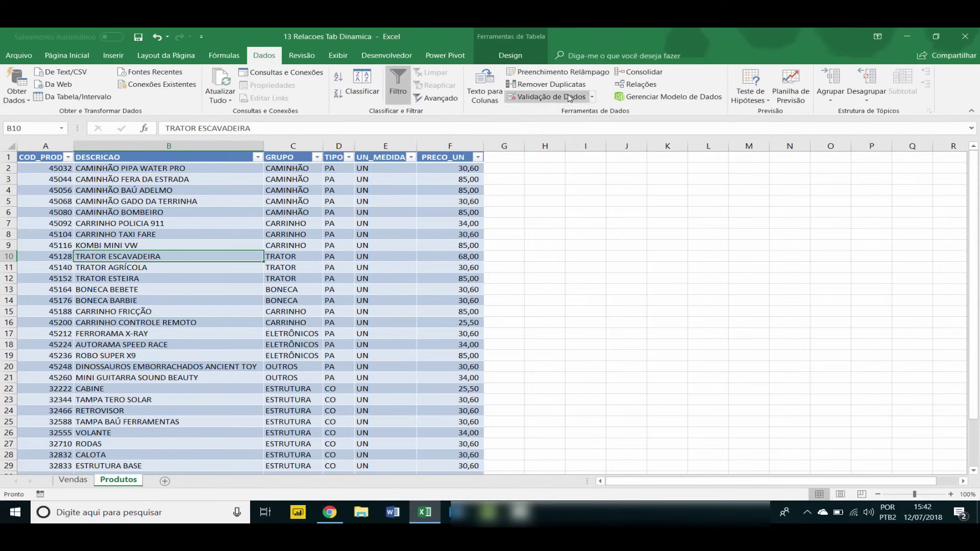
- Start a new relationship using TB_VENDAS and its COD_PROD column
left_click(638, 86)
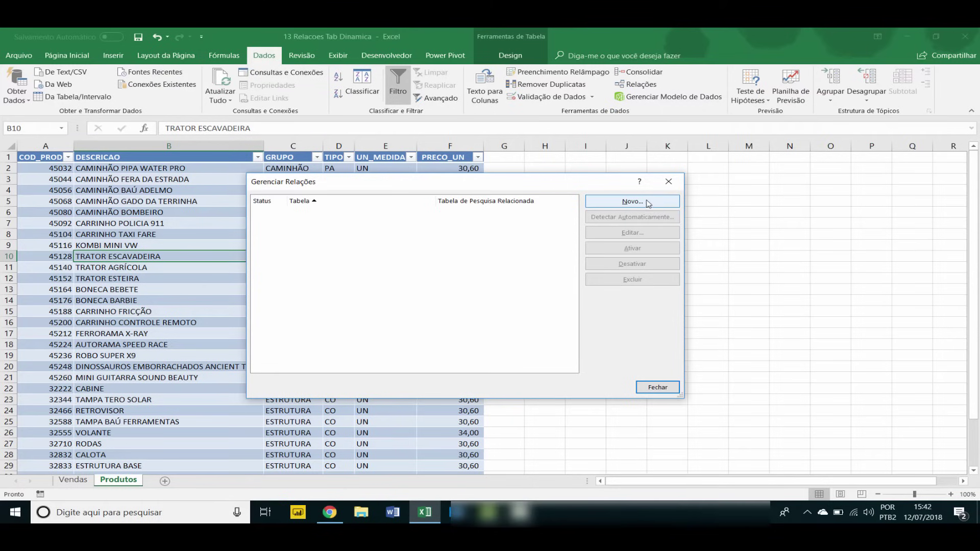
left_click(648, 203)
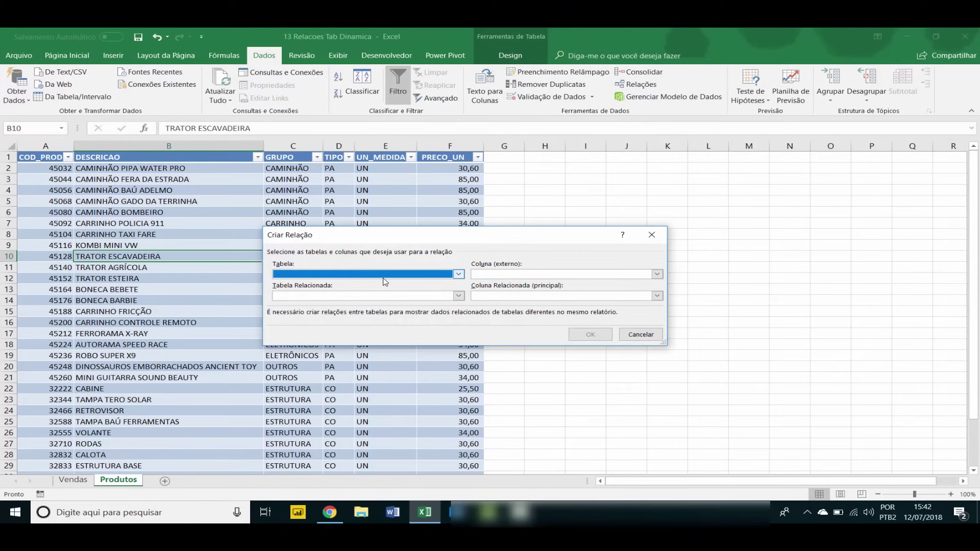
left_click(459, 274)
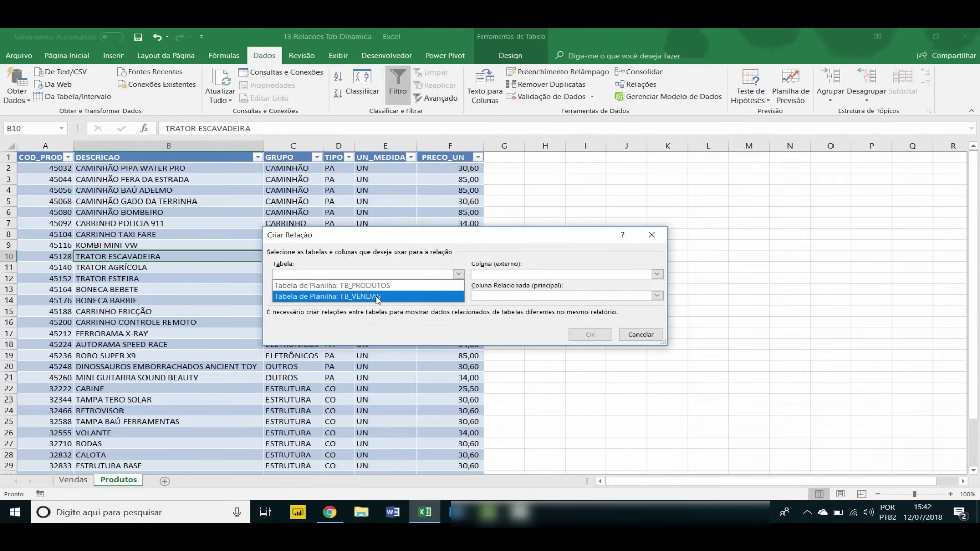
left_click(379, 298)
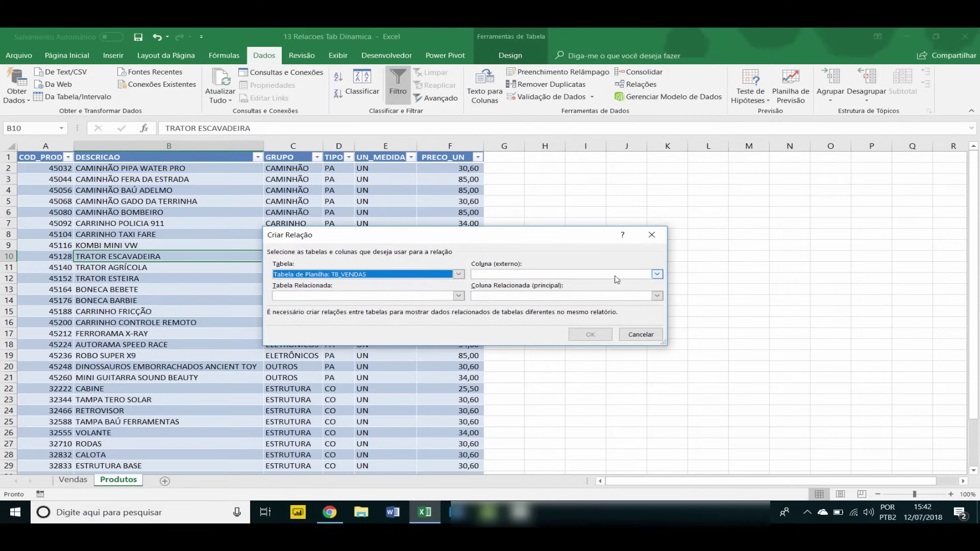
left_click(657, 275)
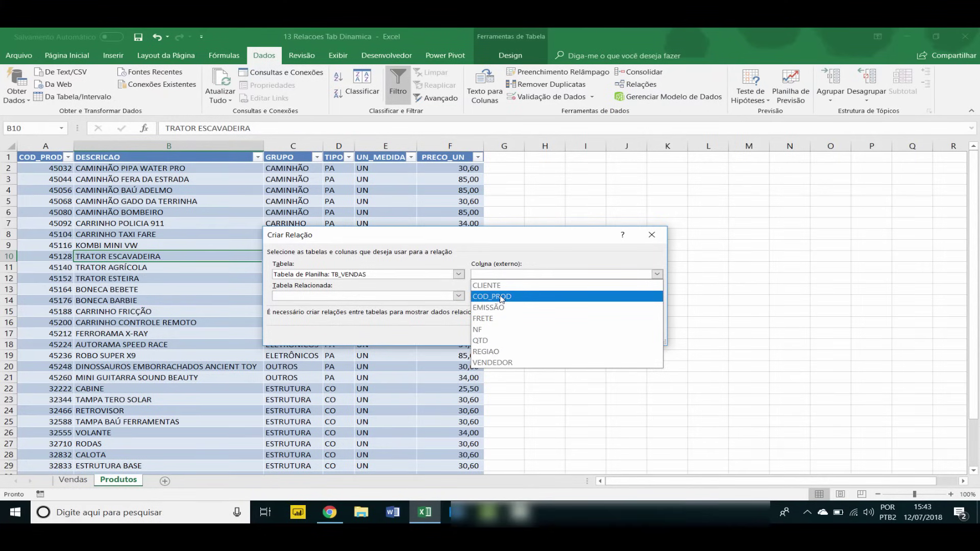
left_click(502, 298)
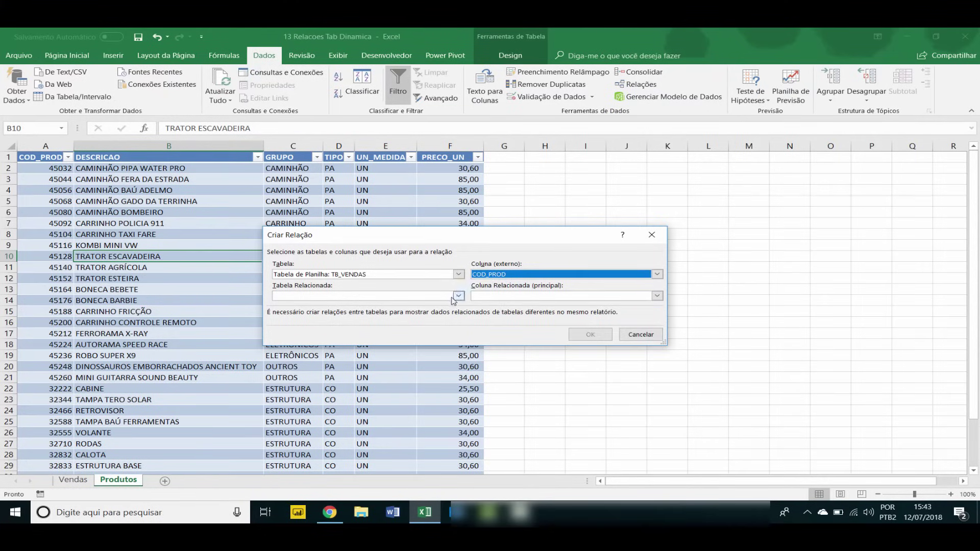
- Relate it to TB_PRODUTOS on COD_PROD, confirm, and close Gerenciar Relações
left_click(455, 297)
left_click(380, 308)
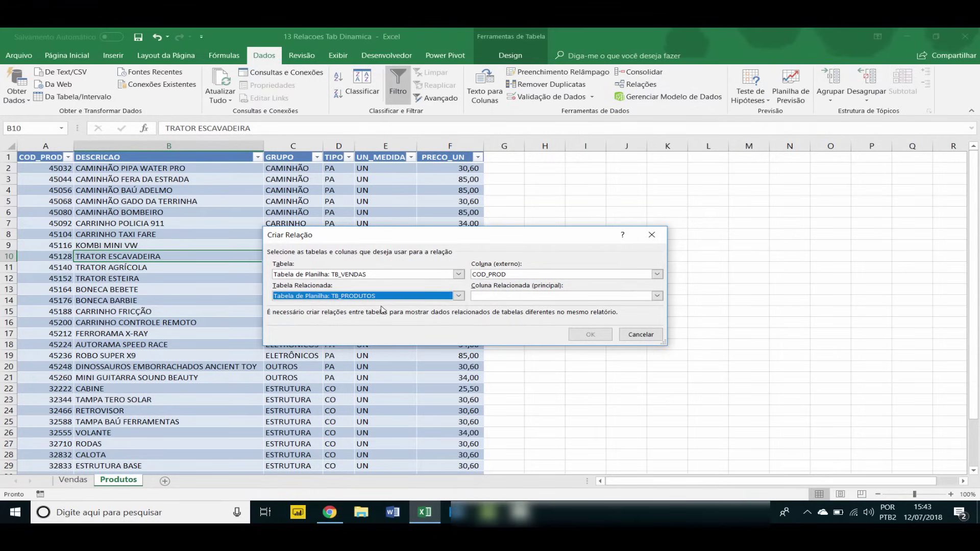
left_click(657, 297)
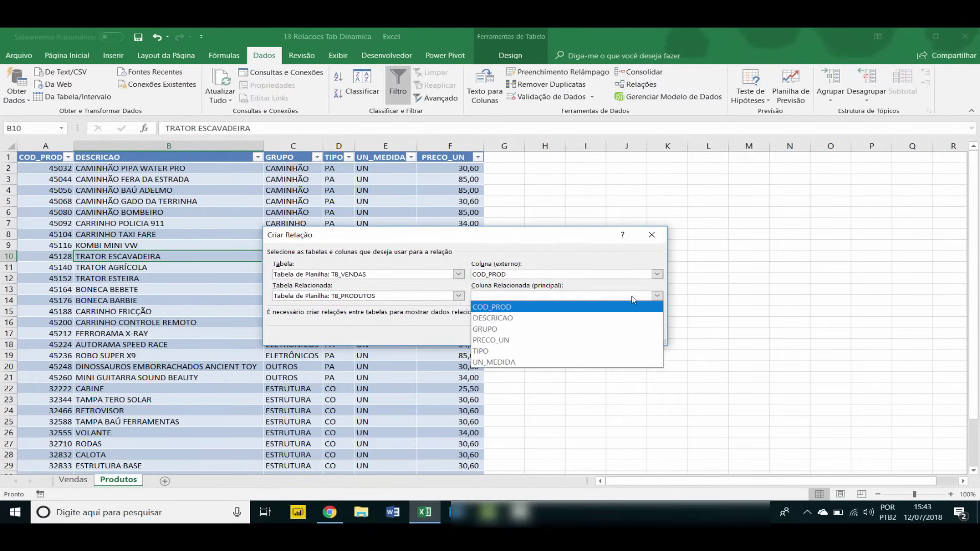
left_click(509, 307)
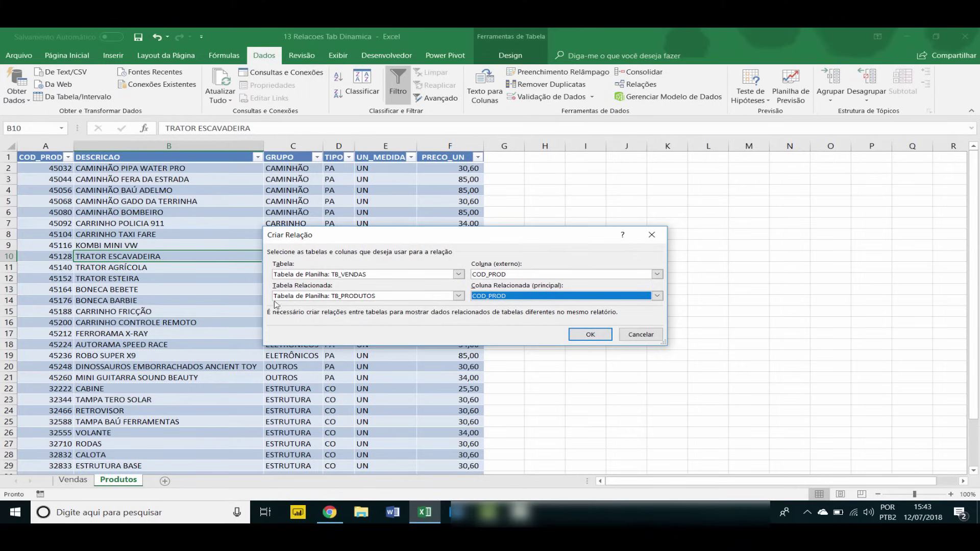
left_click(594, 339)
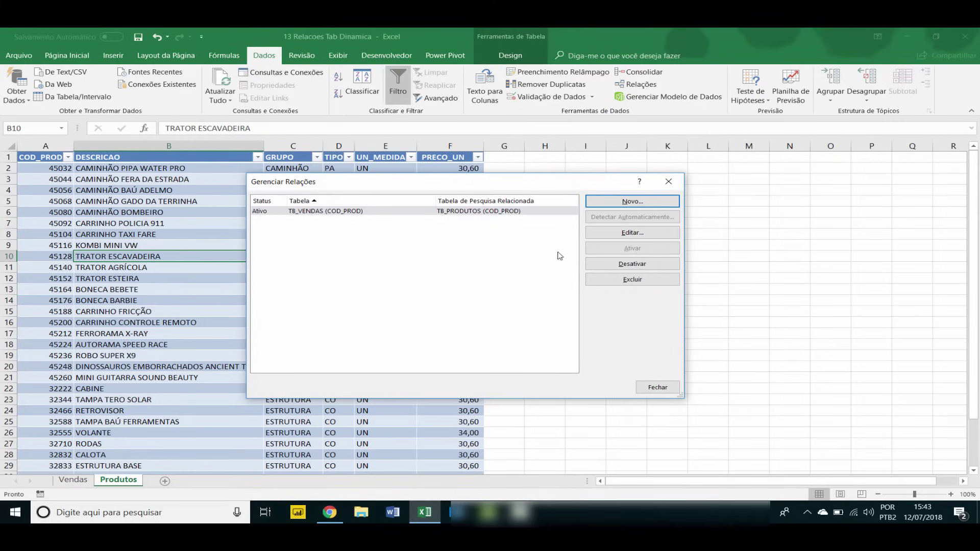
left_click(657, 388)
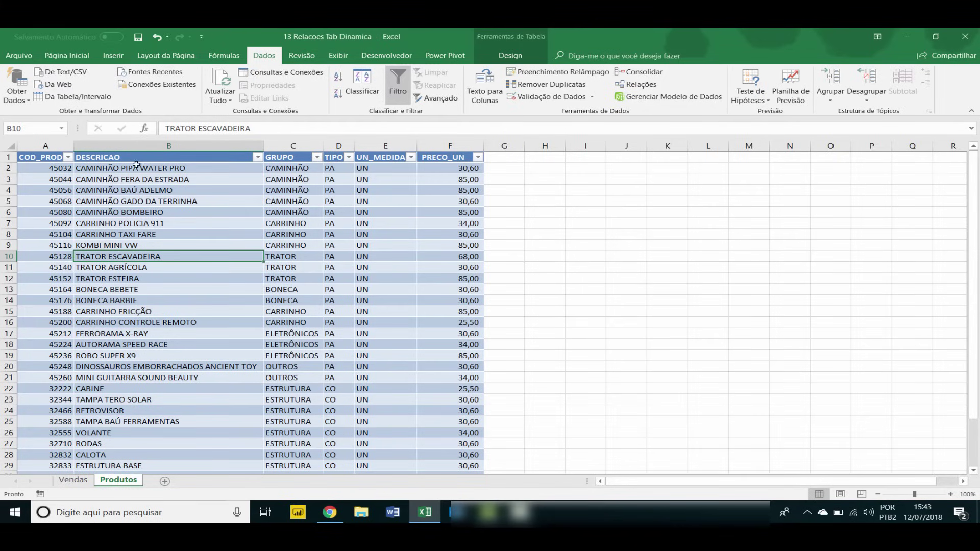
- Return to the Vendas sheet and select a cell inside the TB_VENDAS table
left_click(107, 159)
left_click(54, 158)
left_click(144, 234)
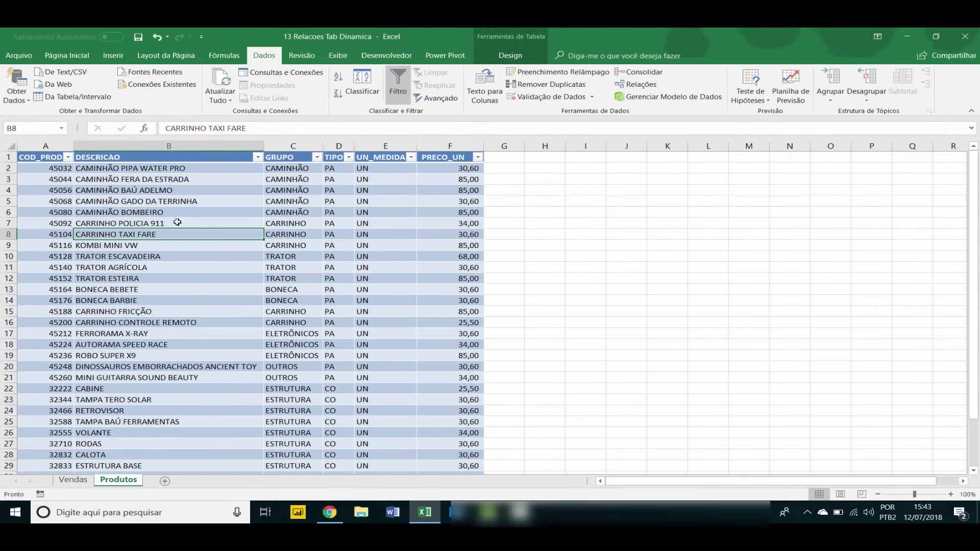
left_click(73, 480)
left_click(134, 201)
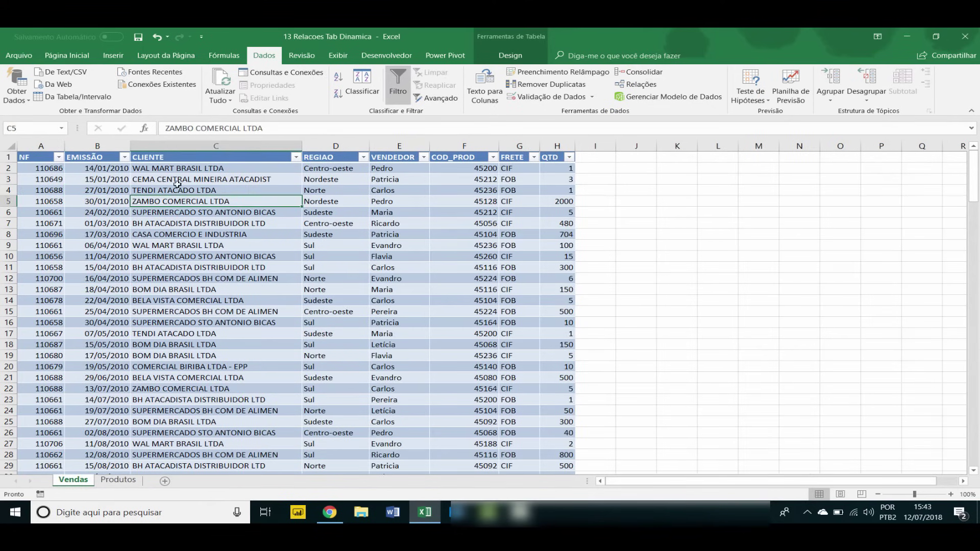
- Insert a pivot table on a new sheet, adding the data to the Data Model
left_click(113, 55)
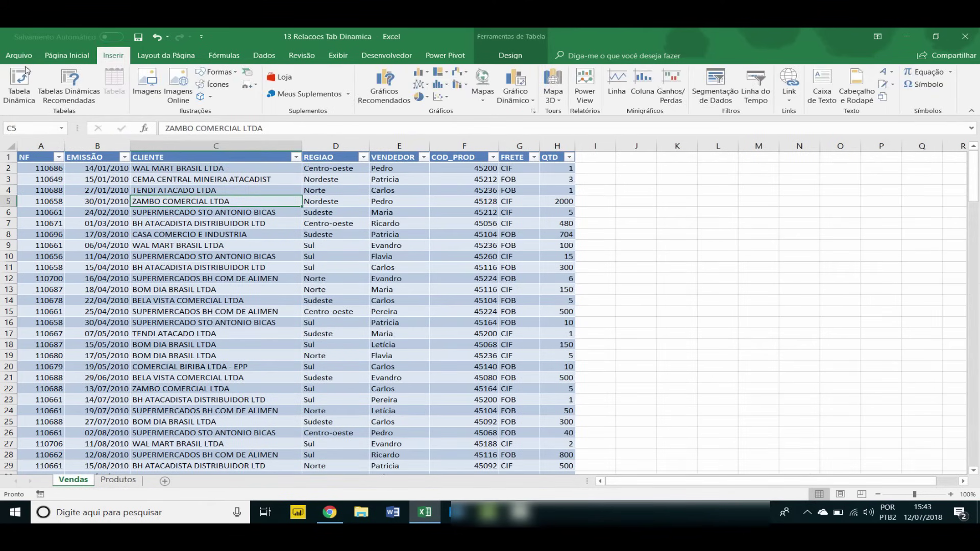
left_click(18, 87)
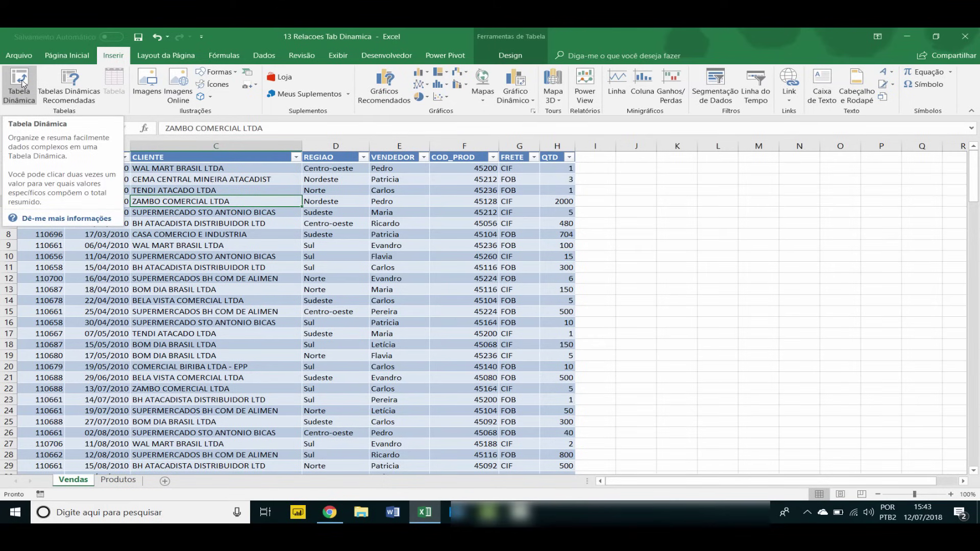
left_click(21, 83)
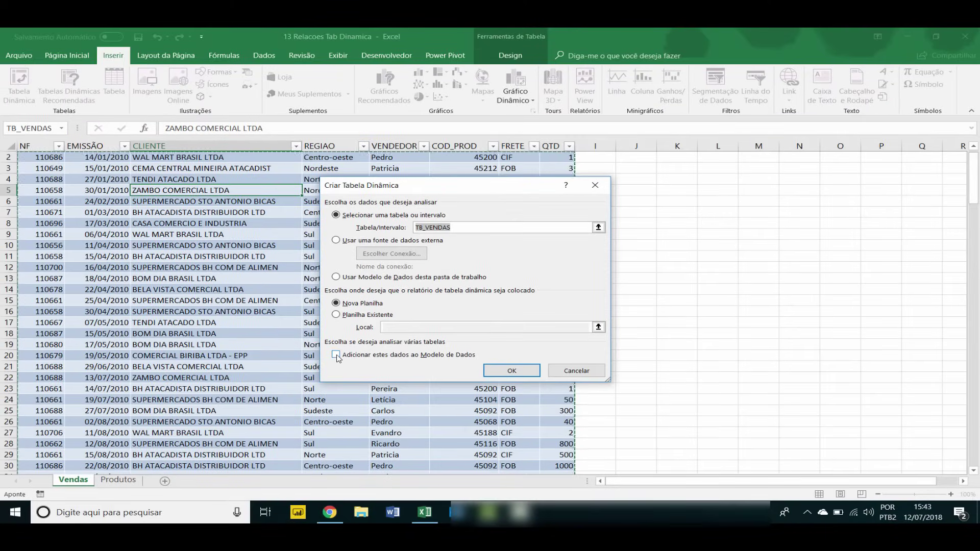
left_click(336, 356)
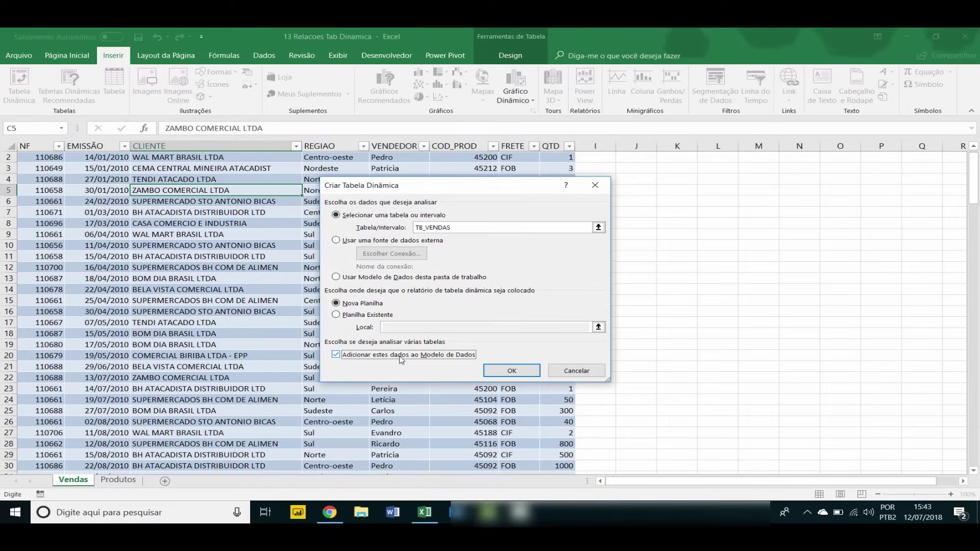
left_click(505, 373)
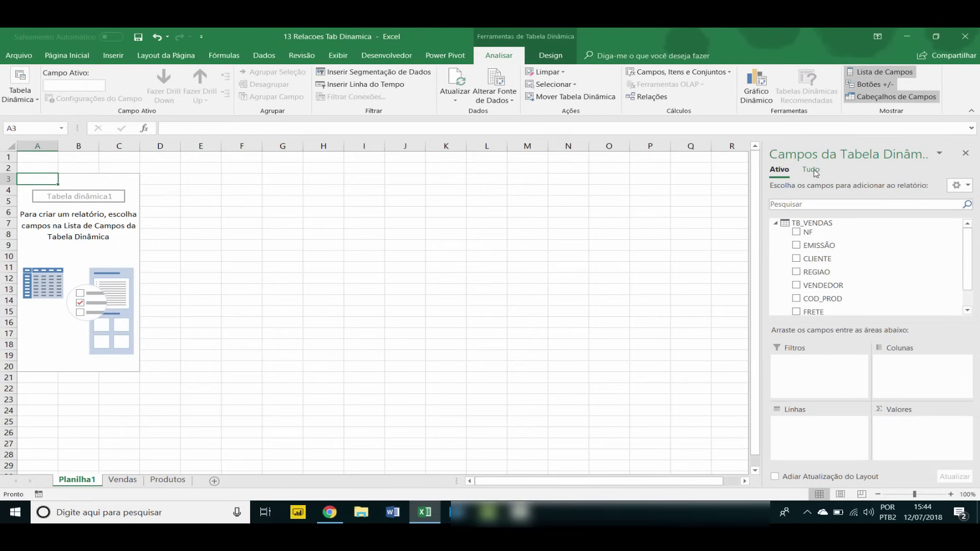
- Show all tables, add TB_VENDAS COD_PROD, and move it from Valores to Linhas
left_click(811, 169)
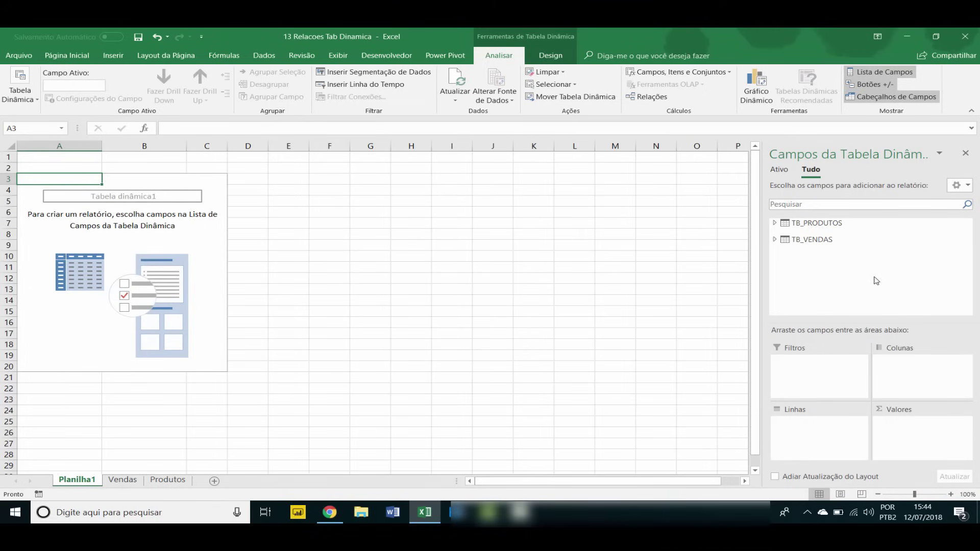
left_click(784, 240)
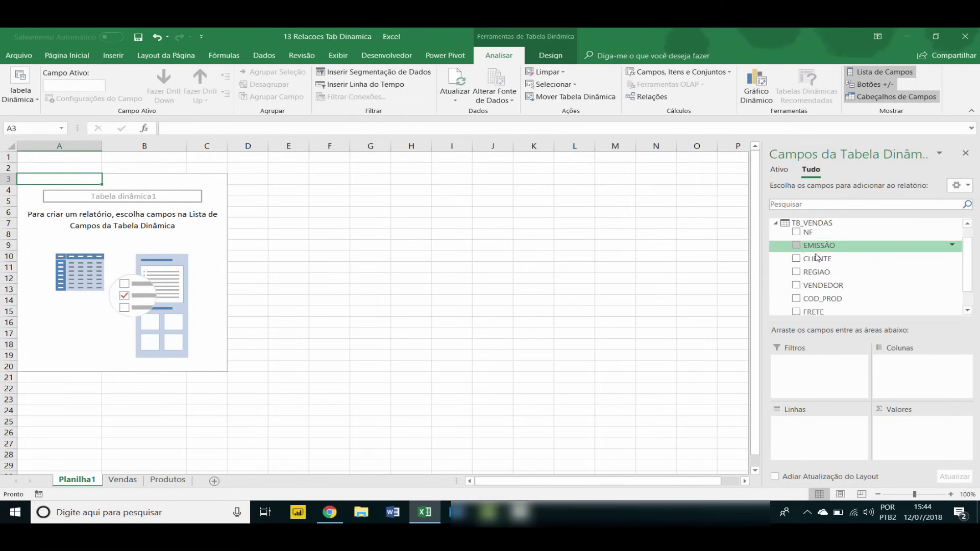
left_click(796, 300)
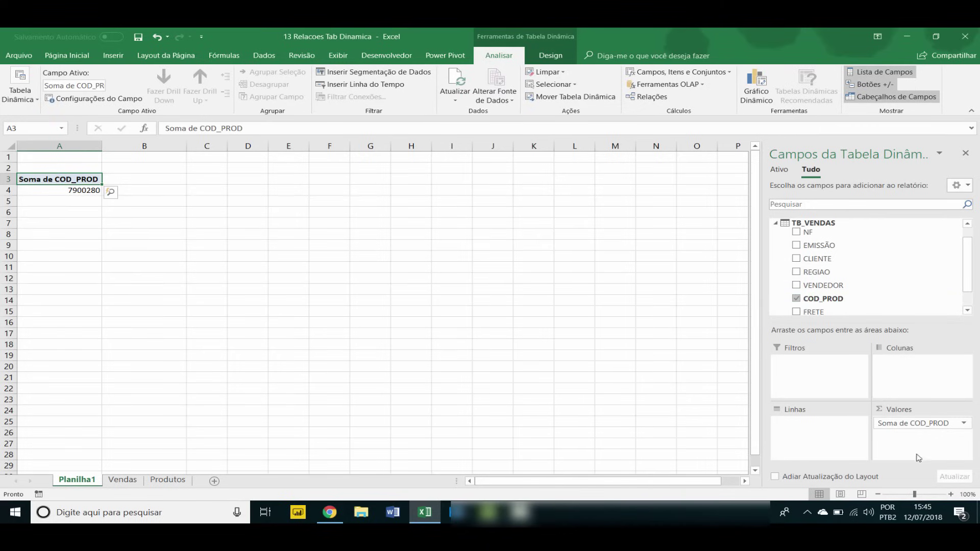
left_click_drag(936, 428, 842, 424)
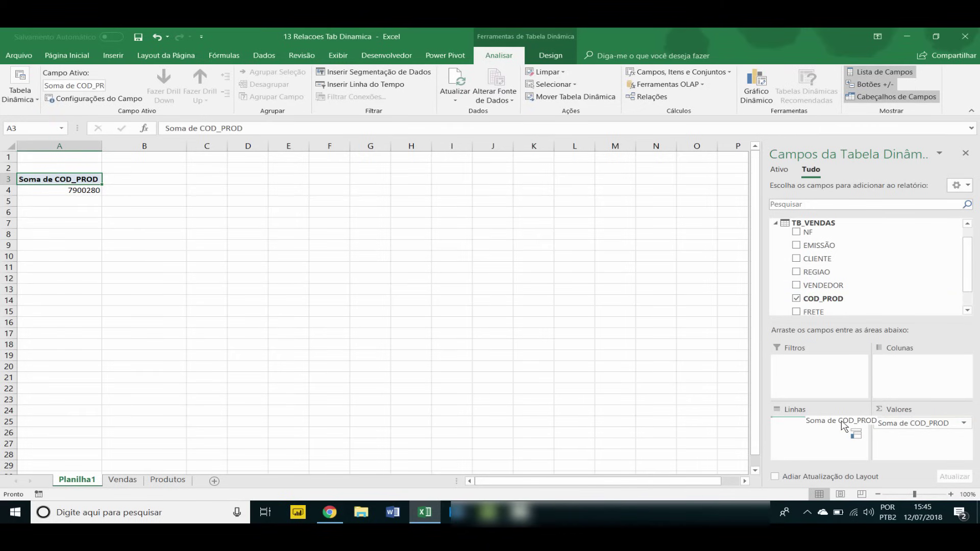
left_click_drag(842, 424, 841, 434)
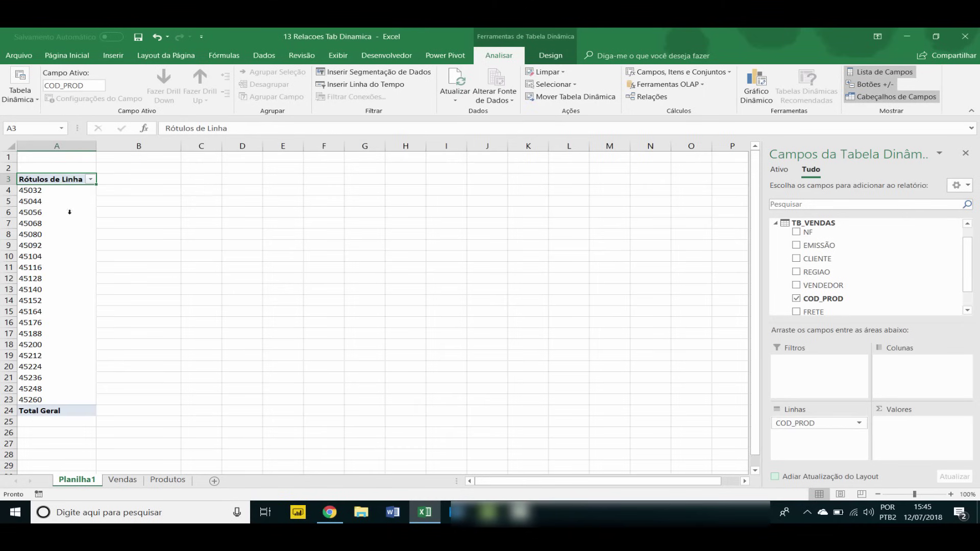
- Add TB_PRODUTOS DESCRICAO as a second row level and TB_VENDAS QTD as Soma de QTD
left_click(774, 223)
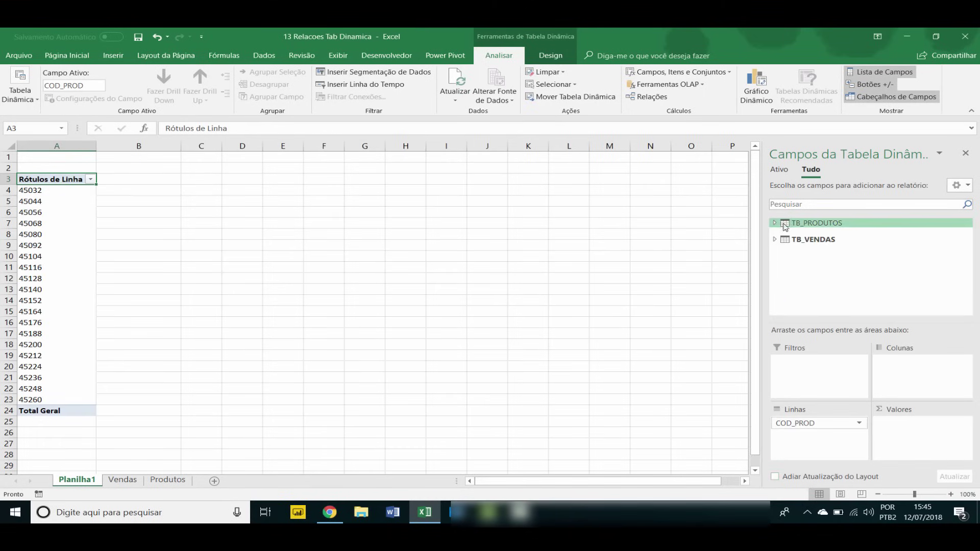
left_click(773, 223)
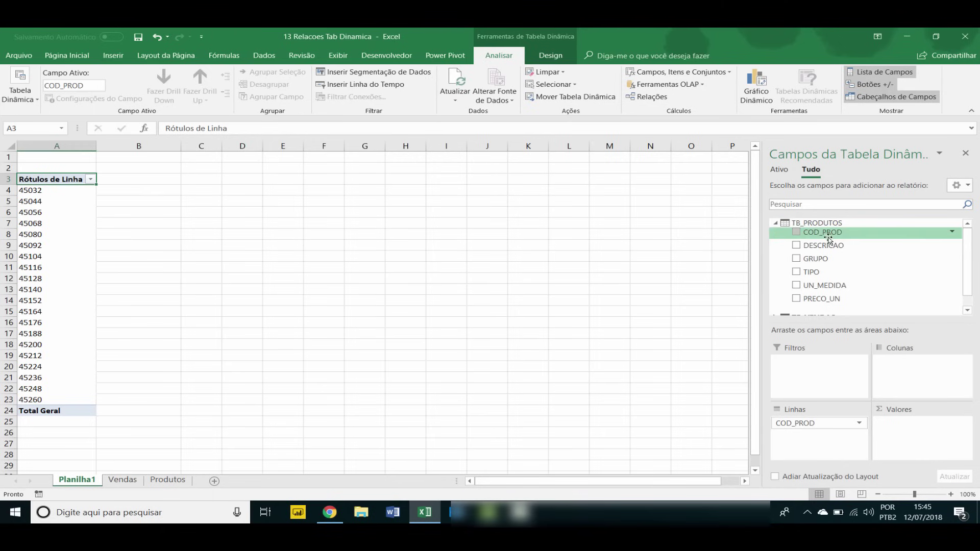
left_click(796, 246)
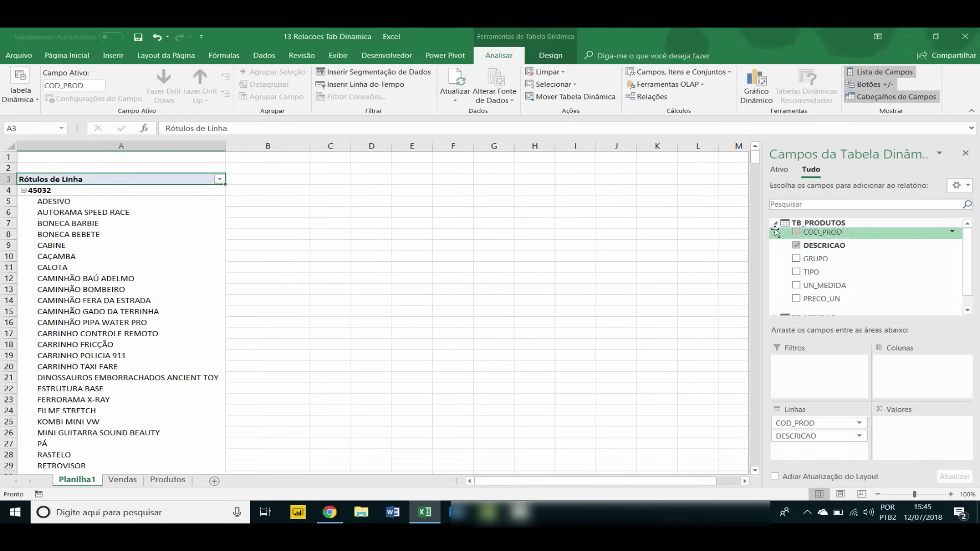
left_click(774, 223)
left_click(773, 240)
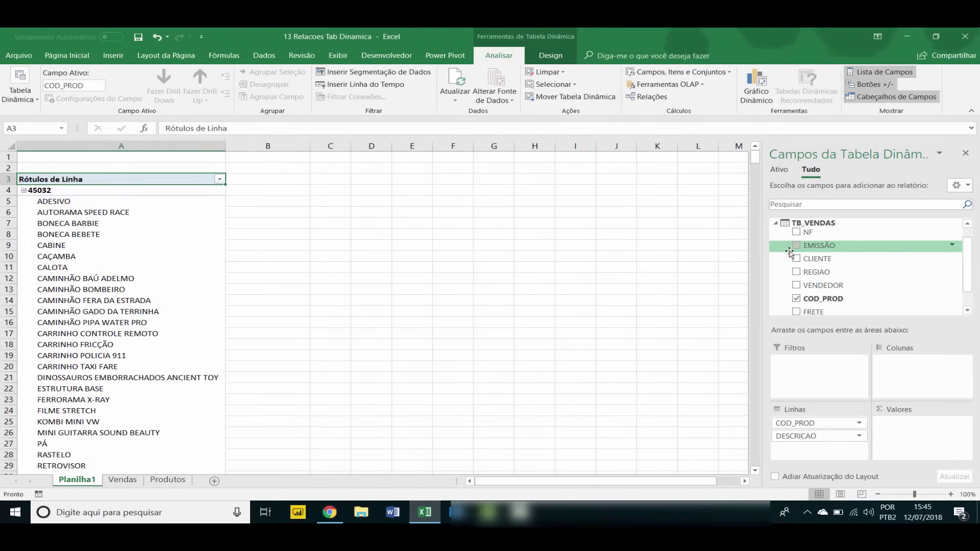
scroll(971, 291, "down", 2)
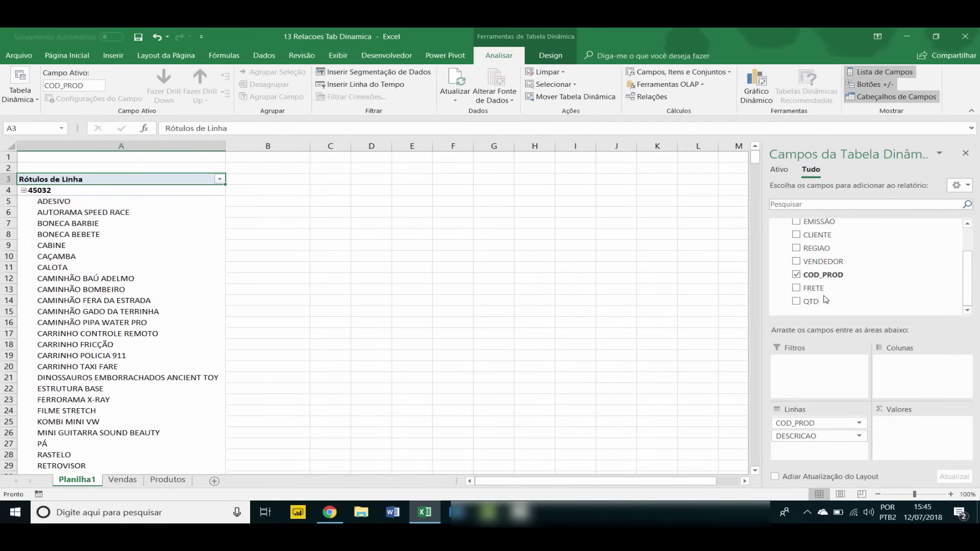
left_click(796, 301)
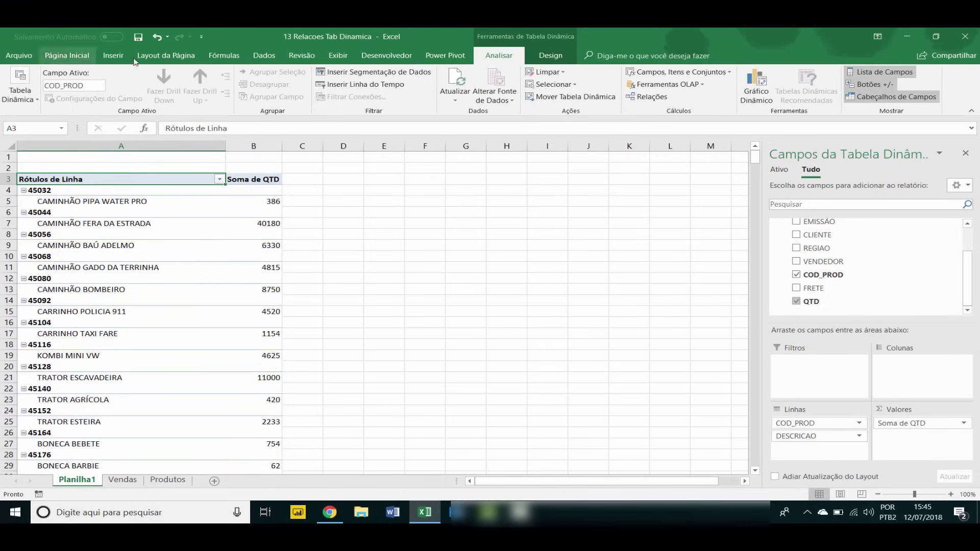
- Show the pivot table in tabular format and autofit column A
left_click(550, 55)
left_click(89, 96)
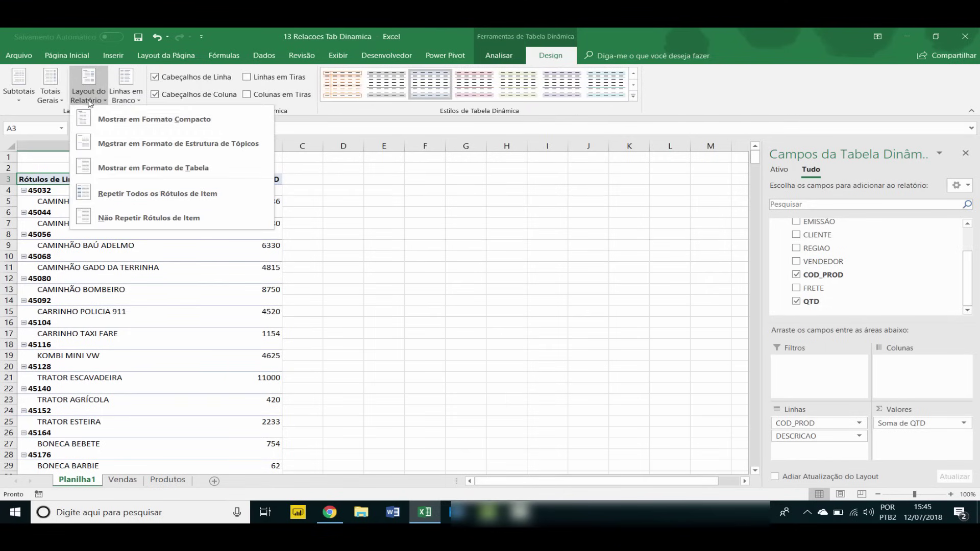
left_click(133, 167)
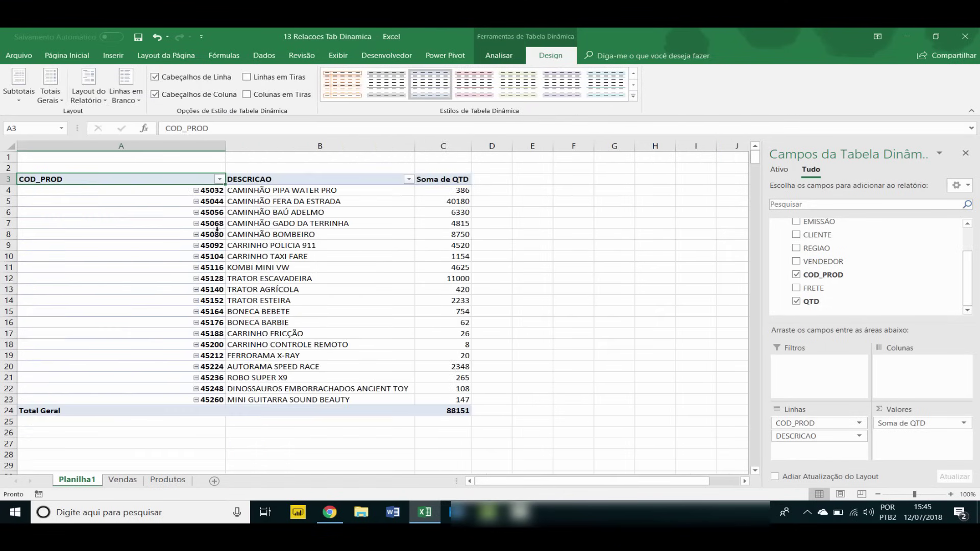
left_click_drag(224, 148, 67, 147)
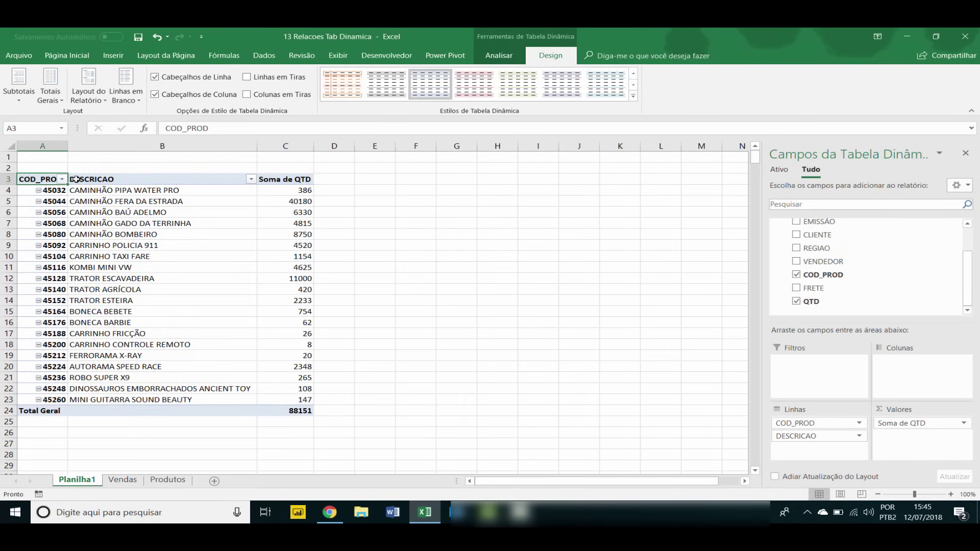
double_click(67, 147)
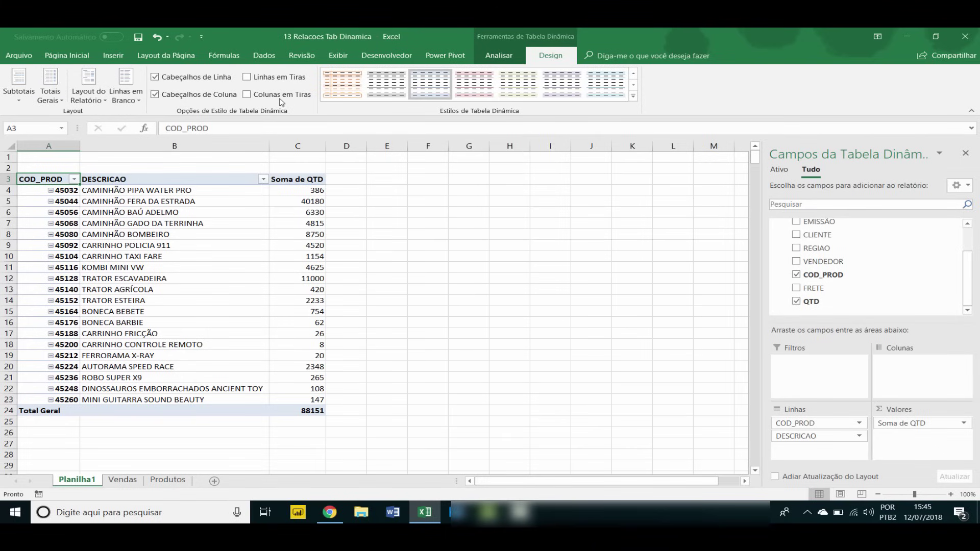
- Hide the worksheet gridlines via Exibir > Linhas de Grade
left_click(338, 55)
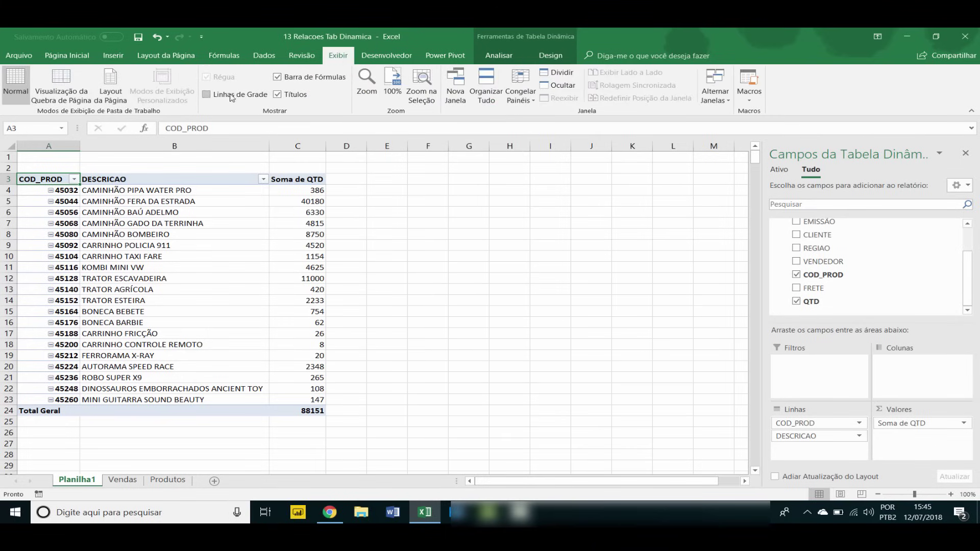
left_click(231, 96)
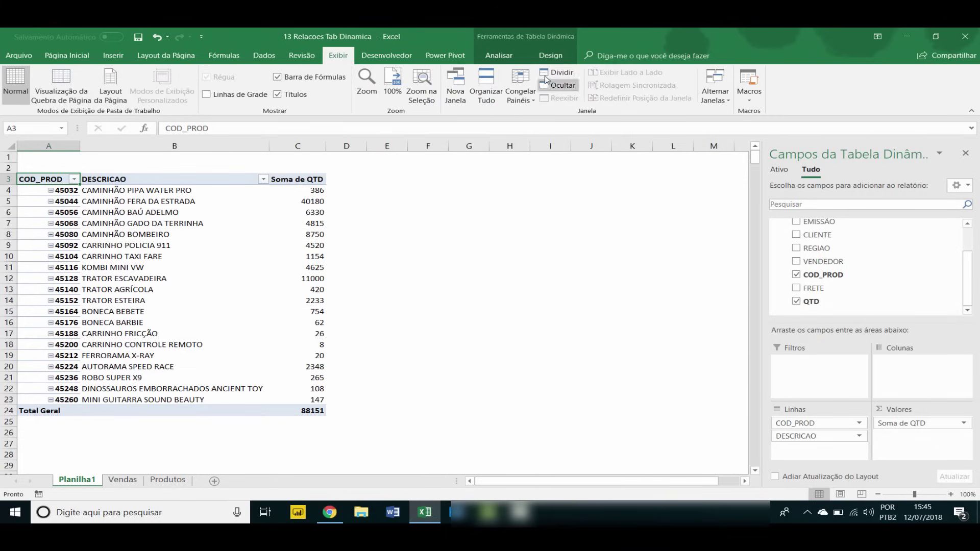
left_click(551, 55)
- Apply the dark-red Média pivot style from the full styles gallery
left_click(632, 97)
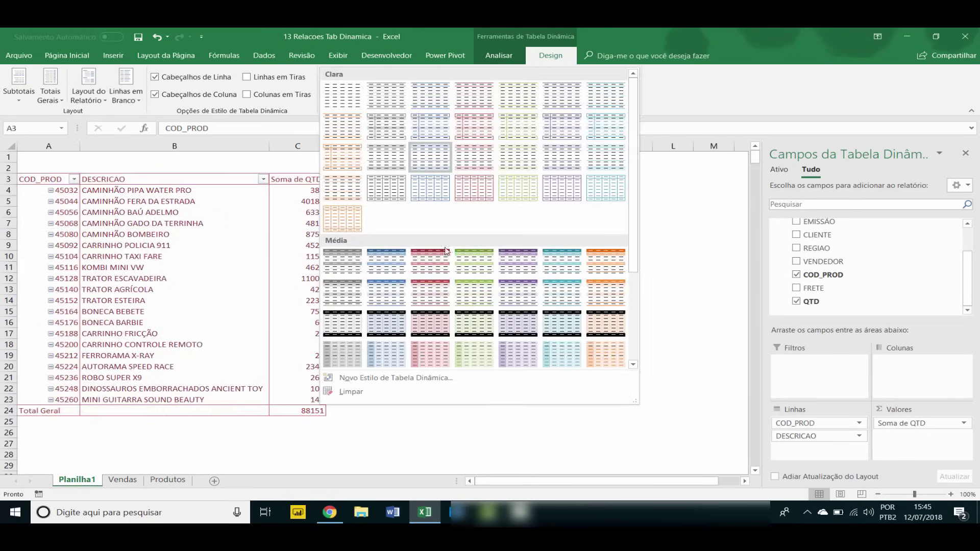
left_click(431, 264)
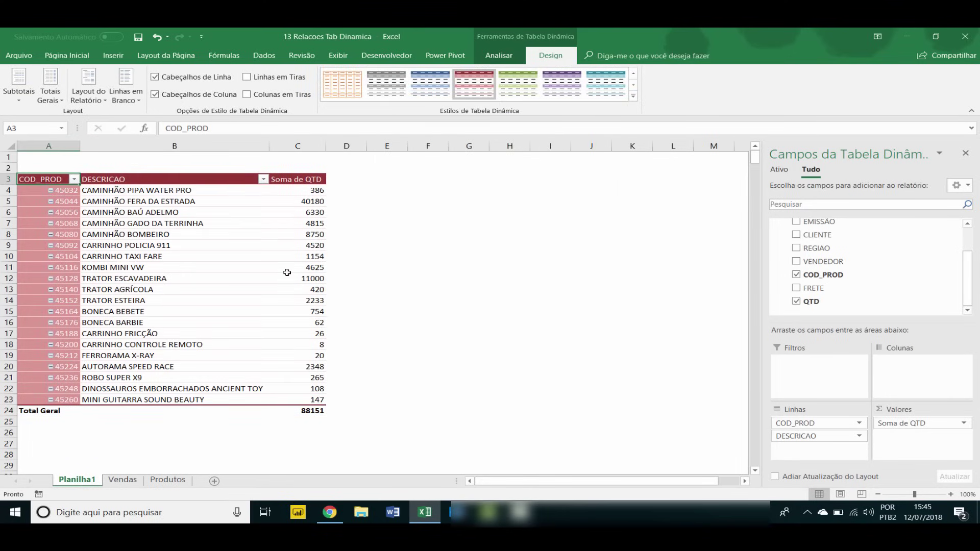